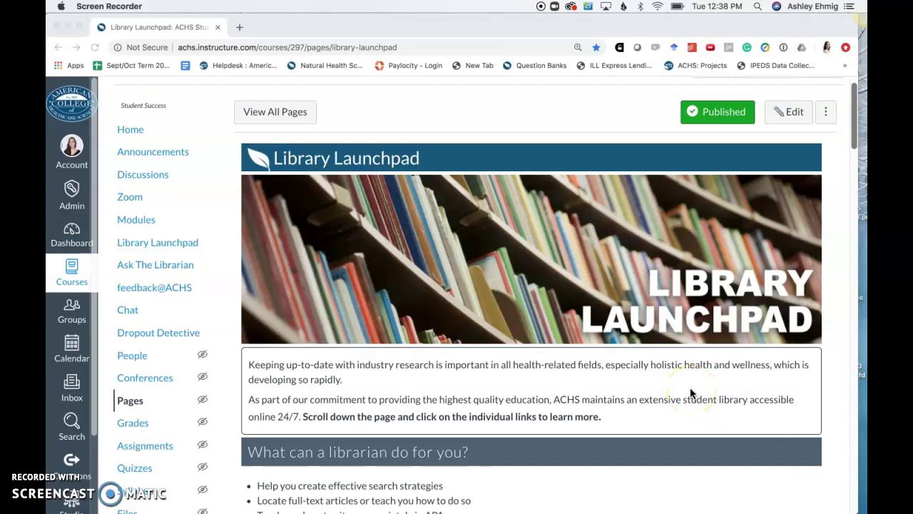
Scroll the Library Launchpad down to the ScienceDirect: Health and Life Sciences entry in Search the Library.
scroll(592, 296, down, 5)
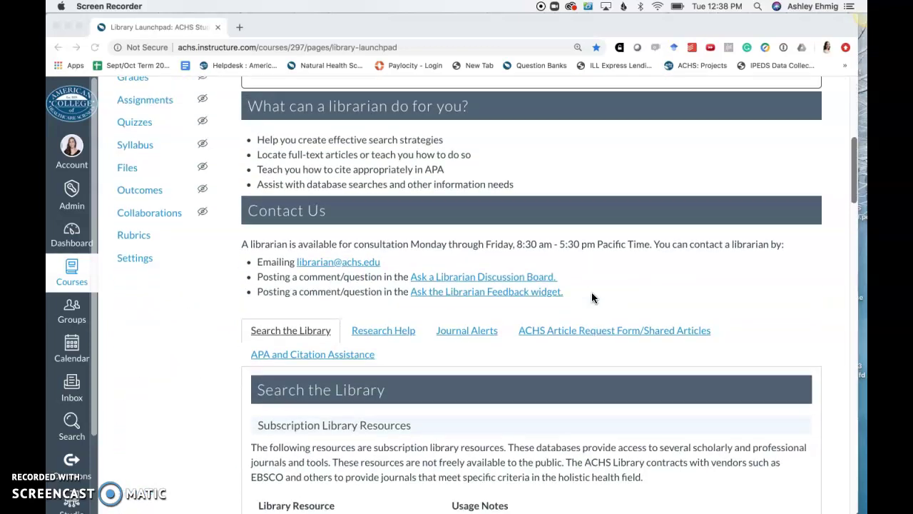
scroll(591, 297, down, 3)
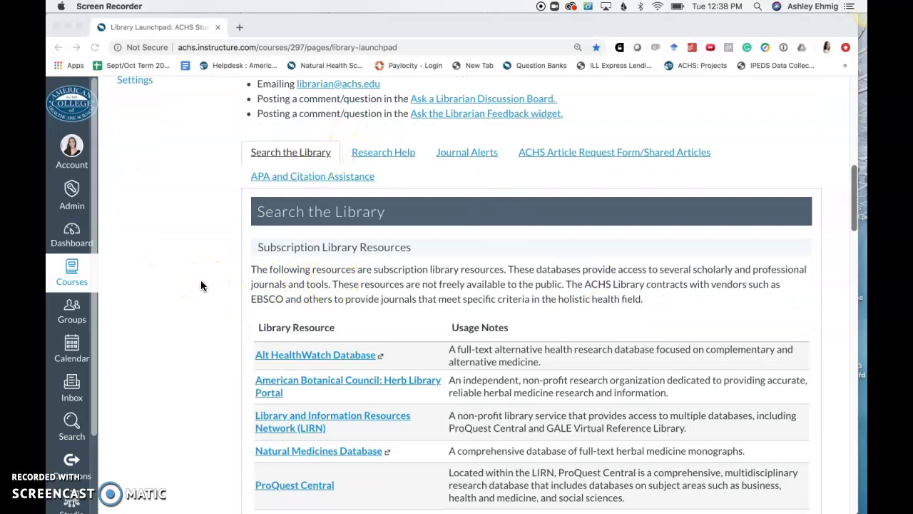
scroll(201, 285, down, 4)
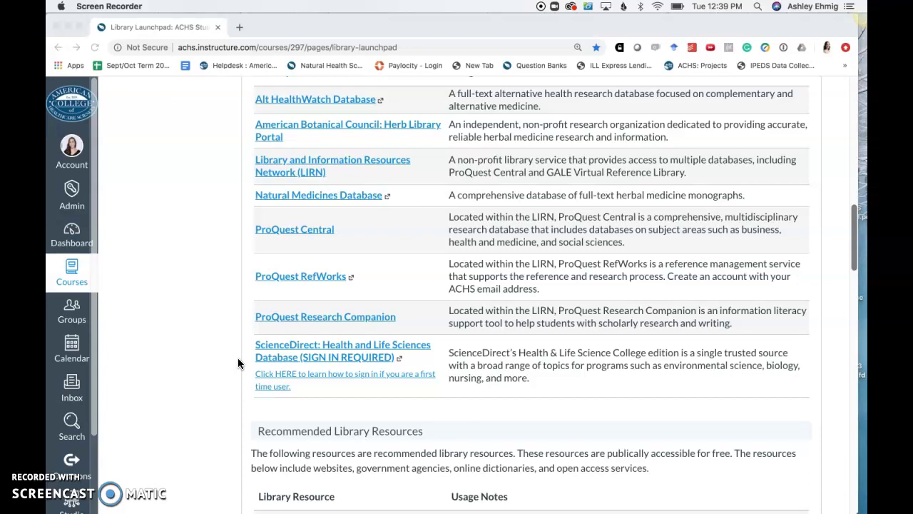
Open ScienceDirect in a new tab and bring up its account registration and sign-in page.
click(290, 357)
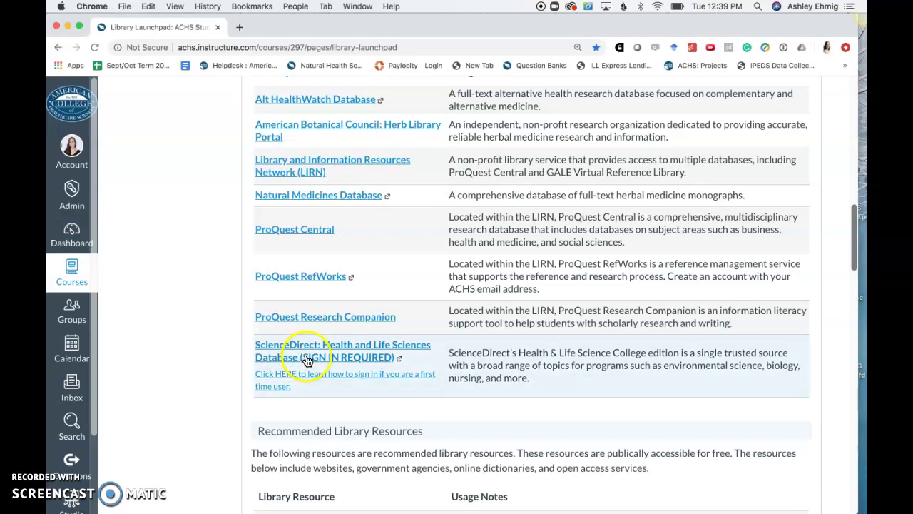
click(307, 357)
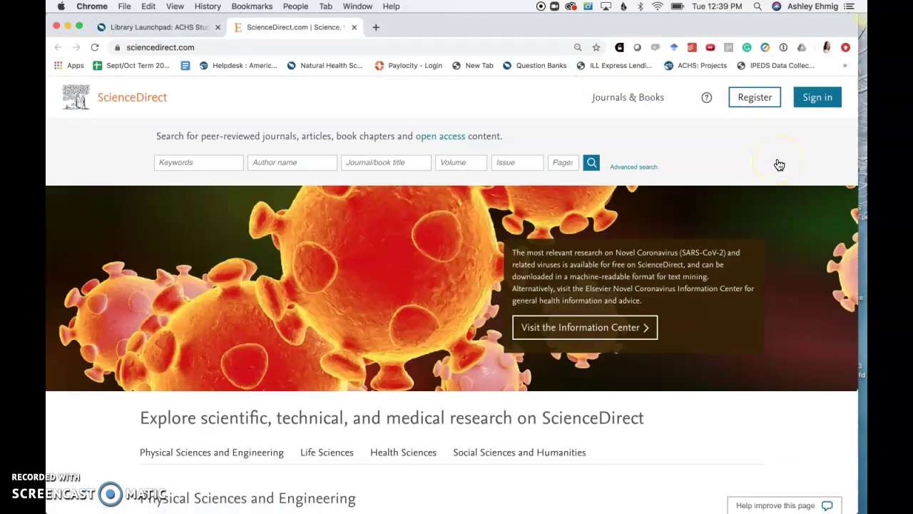
click(761, 103)
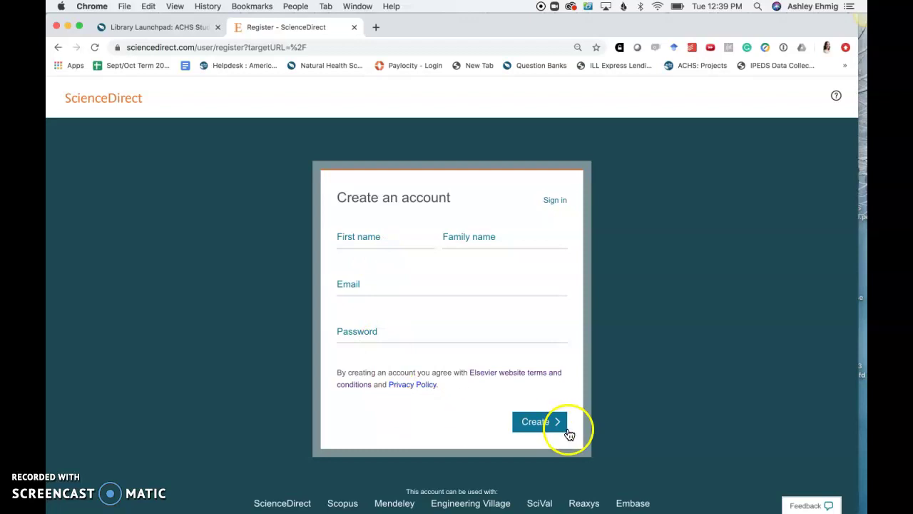
click(598, 338)
Sign in to ScienceDirect with the personal account's e-mail address and password.
click(551, 204)
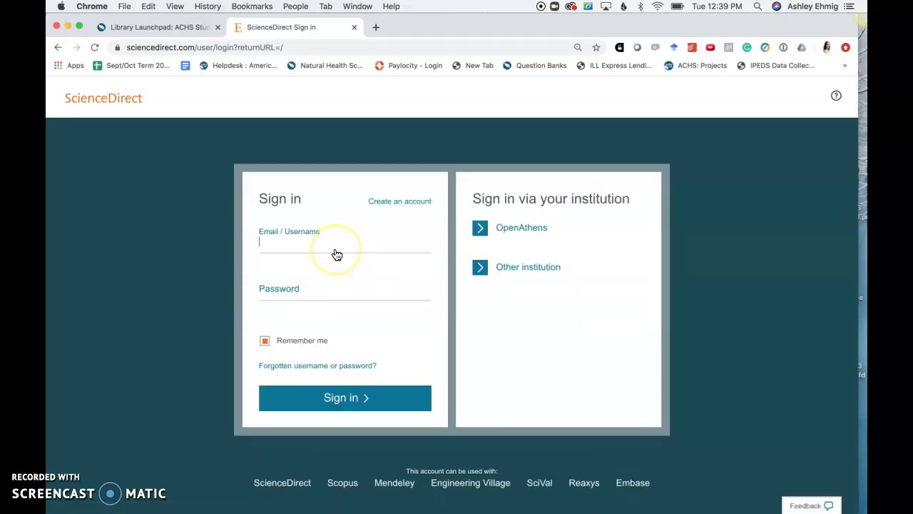
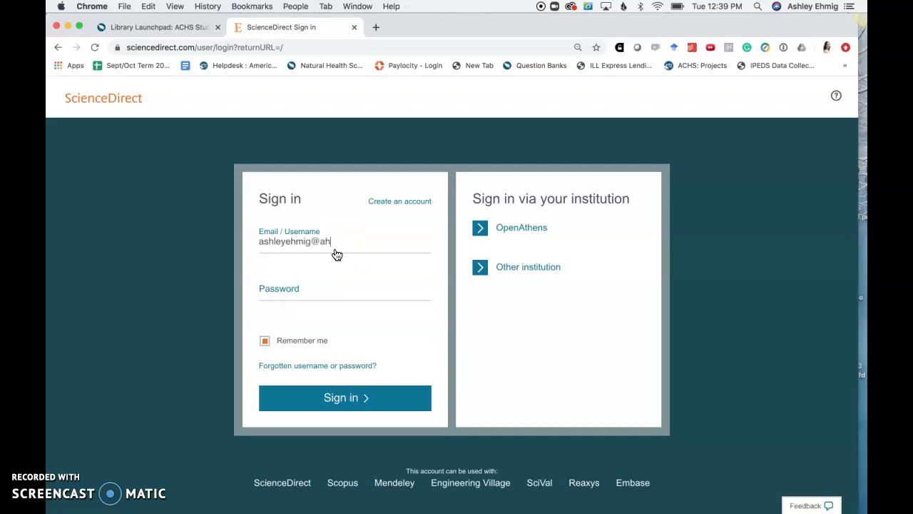
key(Tab)
text(•••••••••••)
click(362, 397)
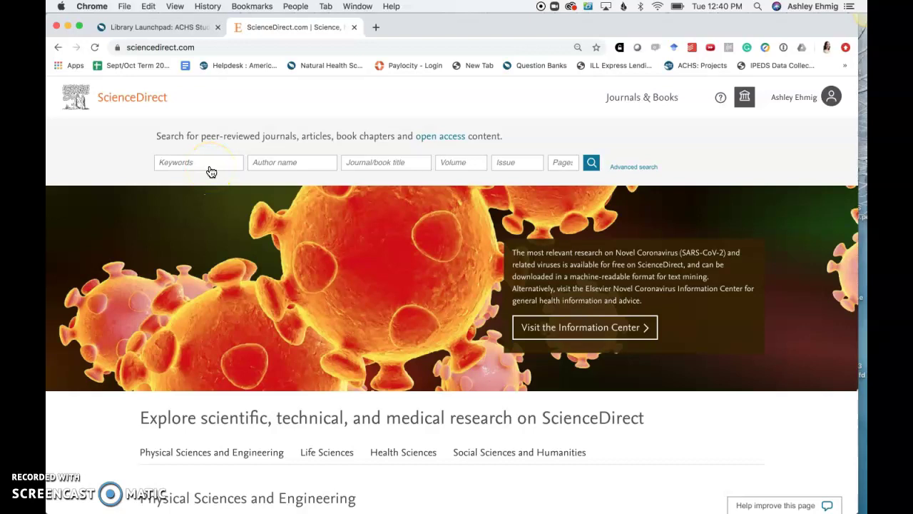
click(211, 172)
text(Aromat)
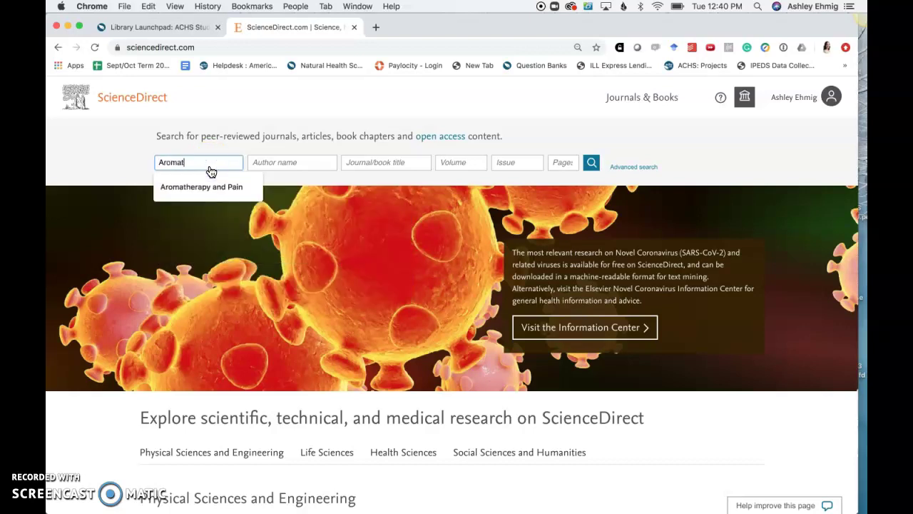
text(herapy)
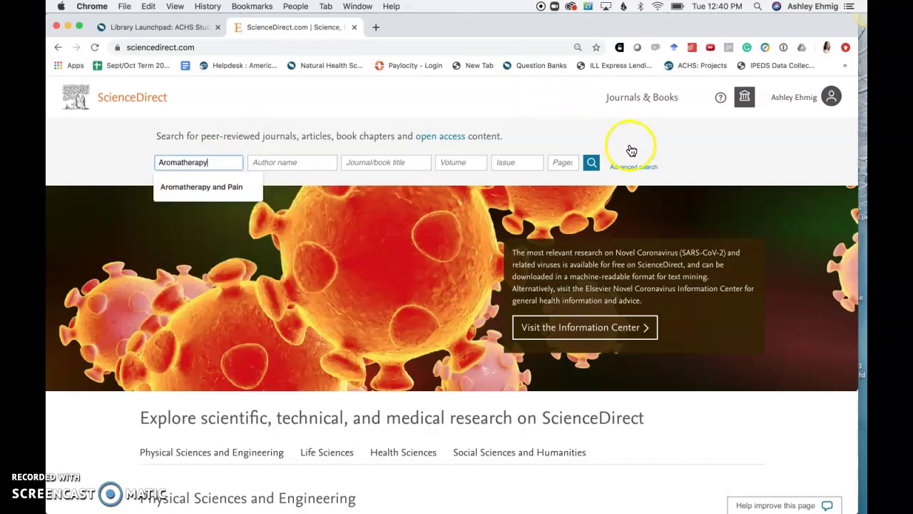
click(632, 150)
click(593, 163)
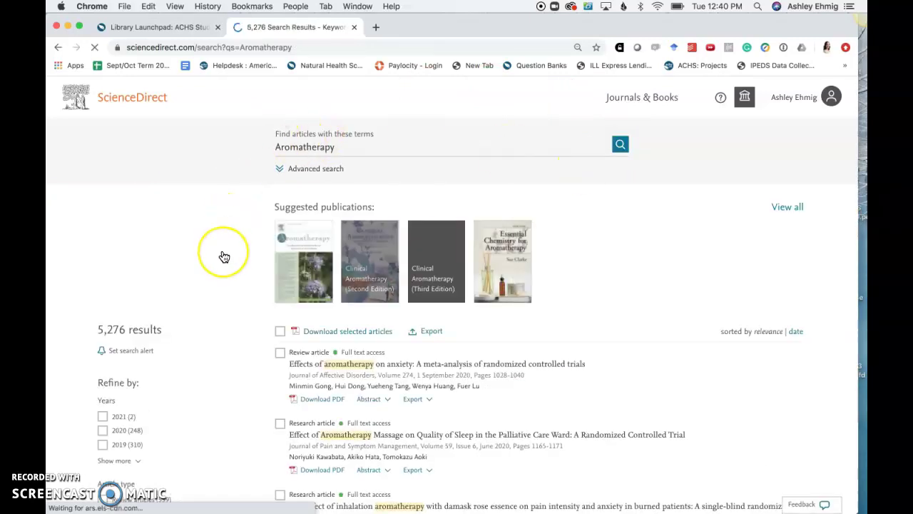
scroll(224, 257, down, 3)
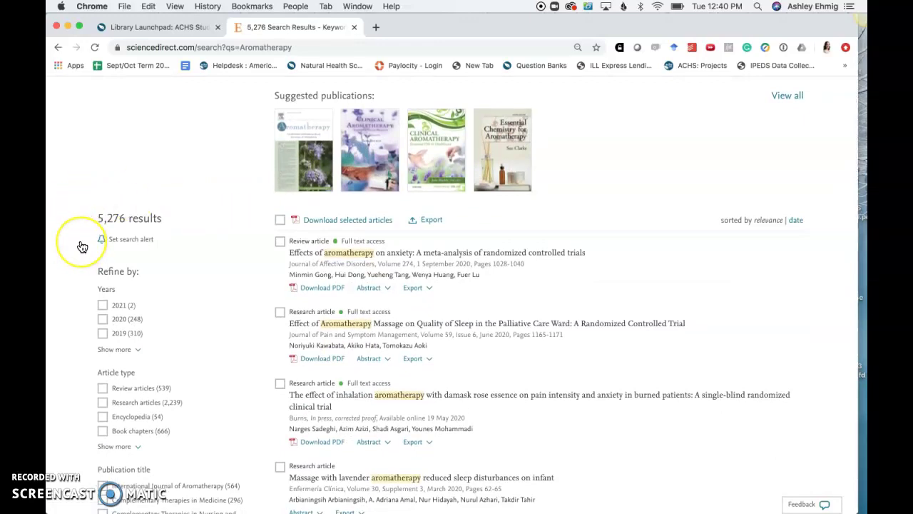
scroll(82, 246, down, 3)
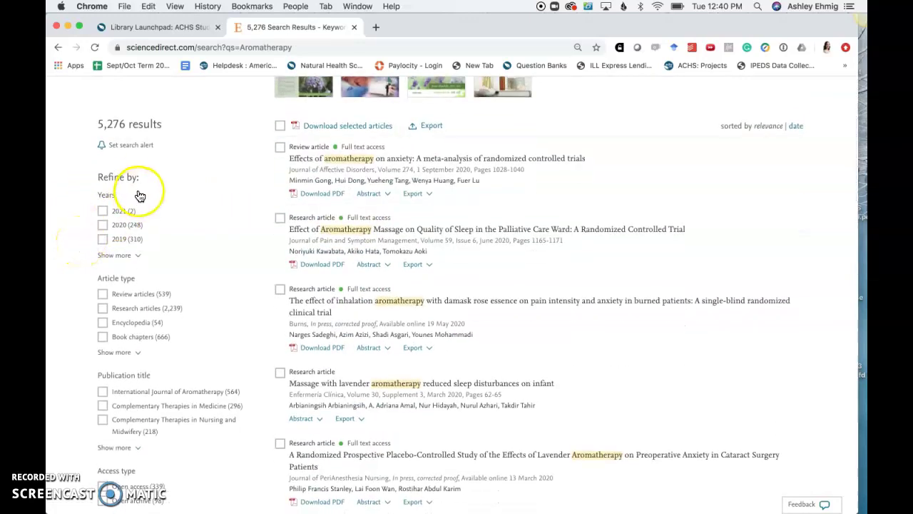
scroll(177, 282, down, 1)
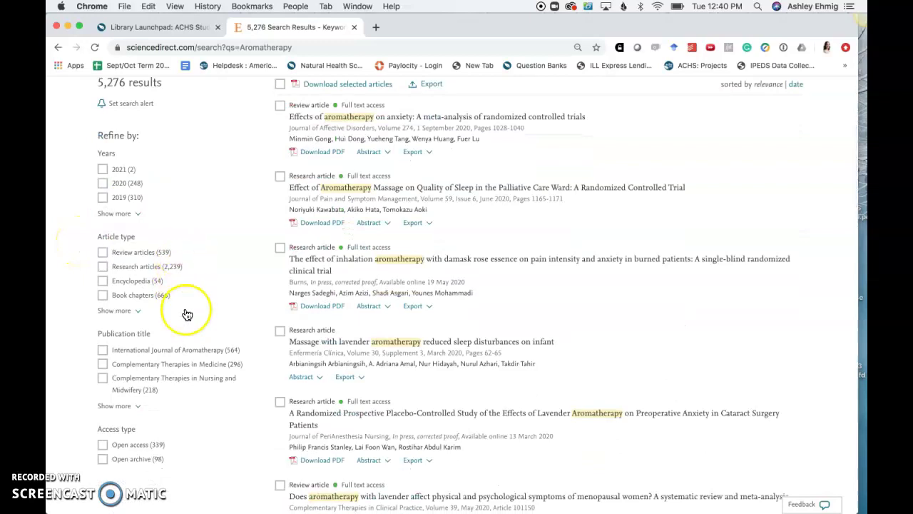
scroll(187, 315, down, 2)
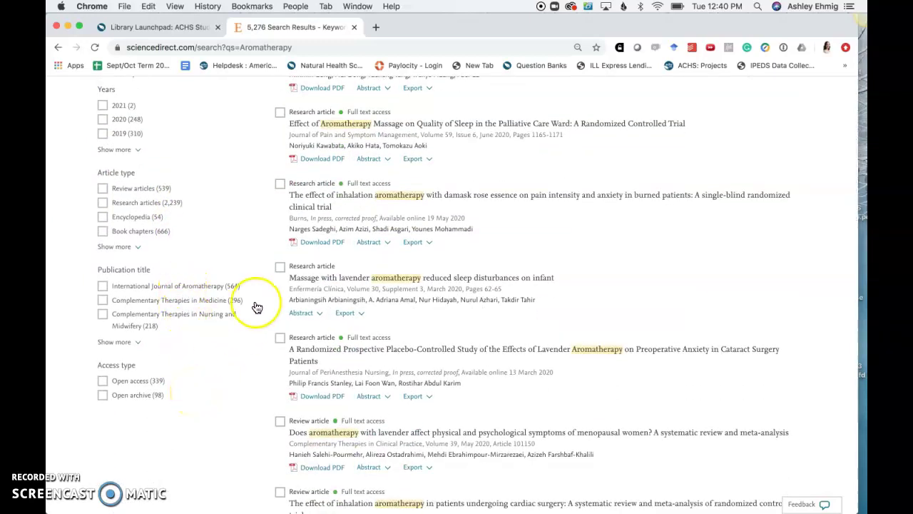
scroll(257, 308, up, 7)
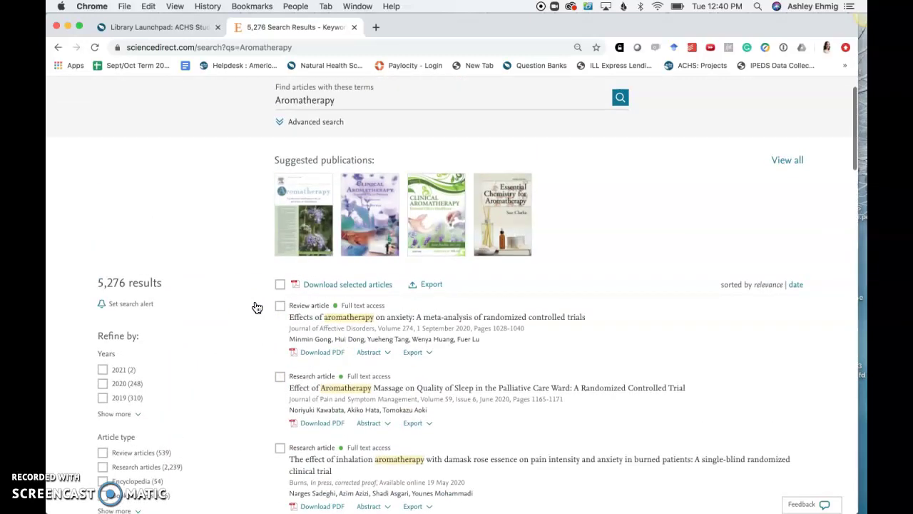
scroll(255, 305, down, 1)
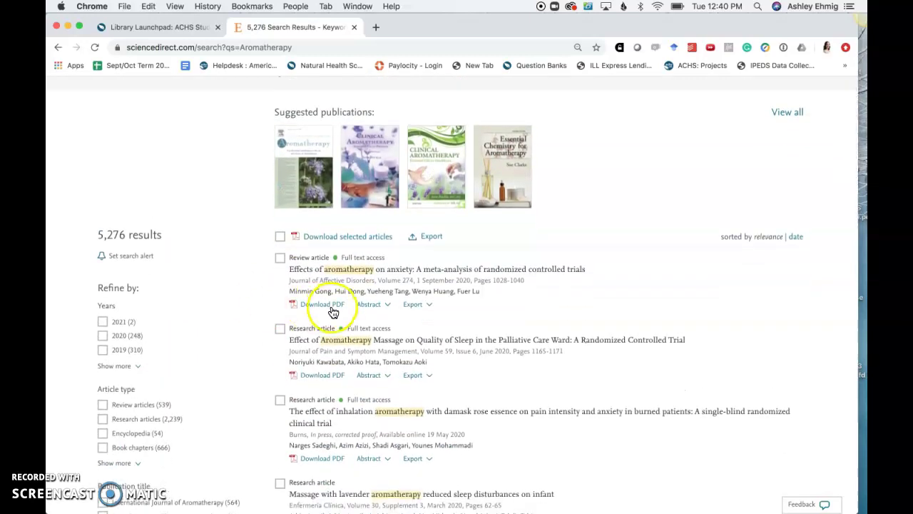
Save the anxiety meta-analysis PDF to the Desktop as 'Aromatherapy Article.pdf', then return to the results.
click(333, 308)
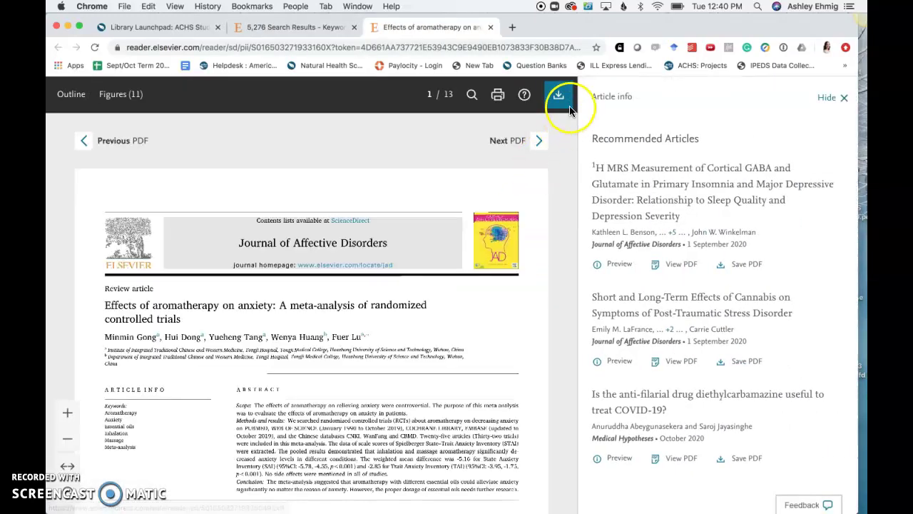
click(570, 110)
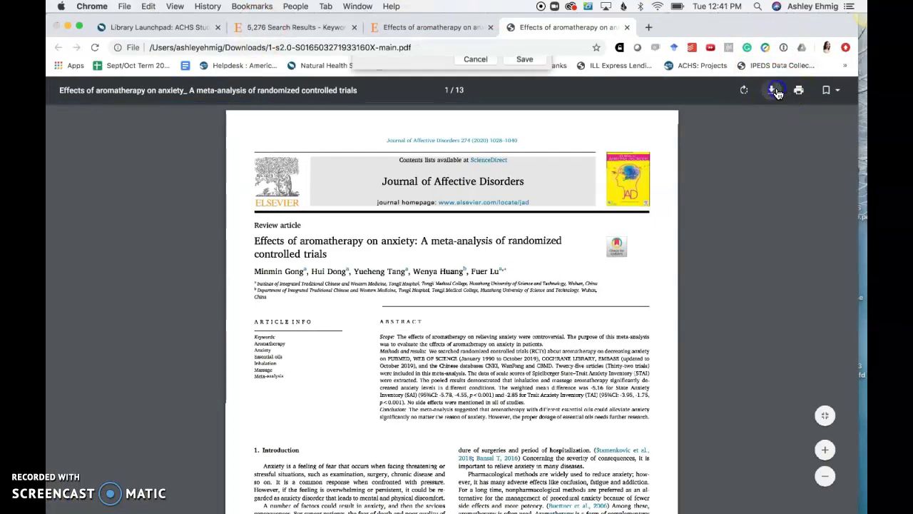
text(Aromatherapy A)
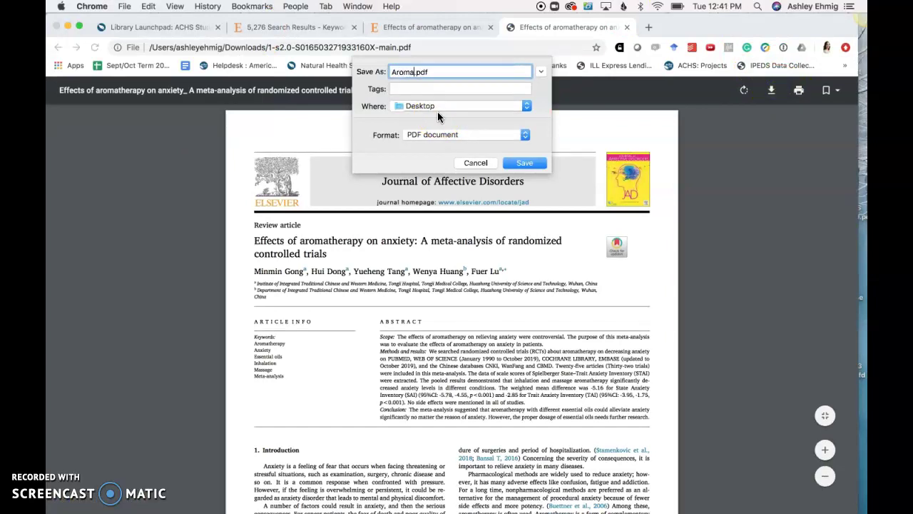
text(rticle)
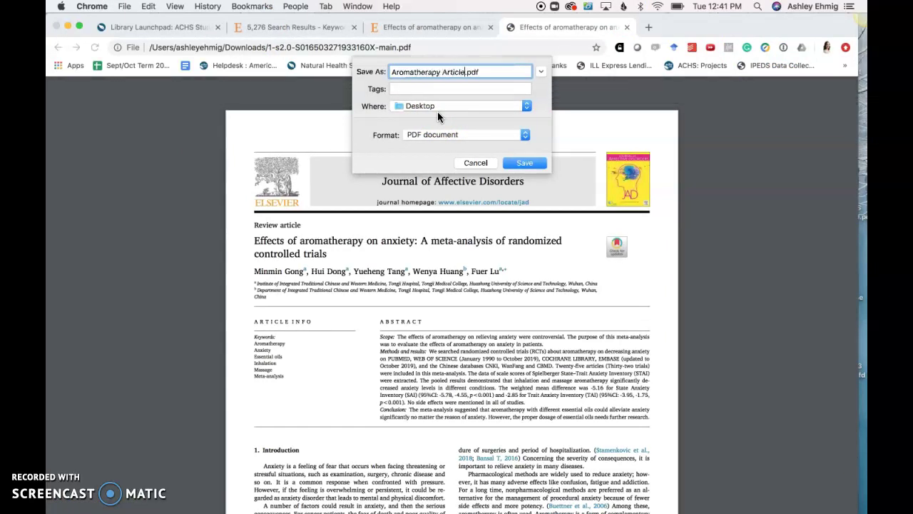
click(529, 164)
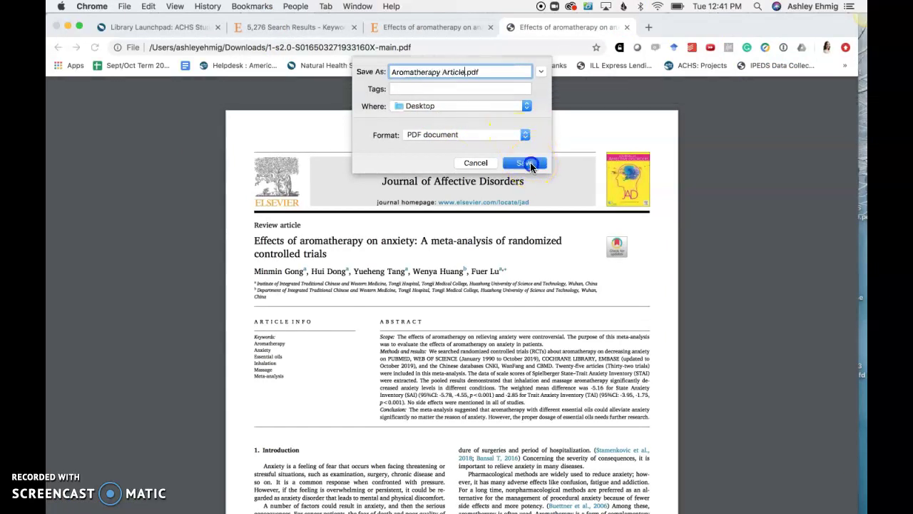
click(437, 26)
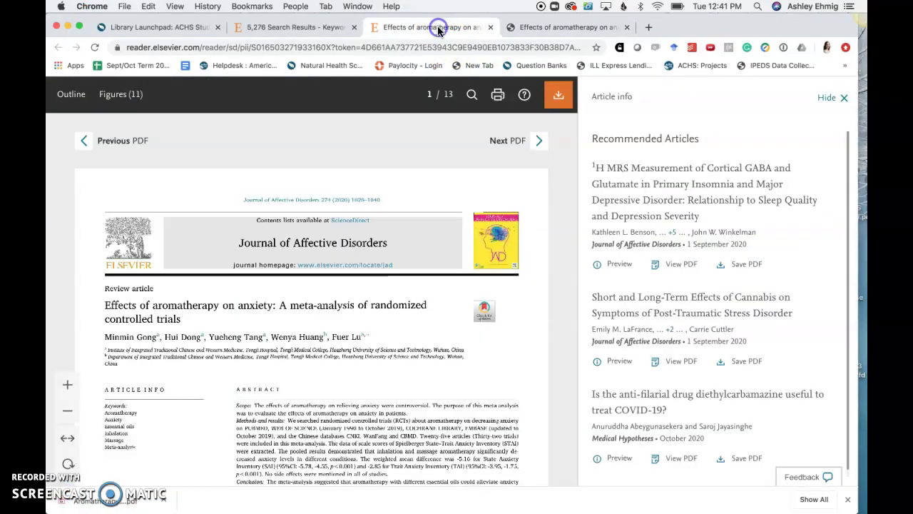
click(307, 27)
Select the first three Aromatherapy results and download them as one zip of articles.
scroll(246, 205, down, 3)
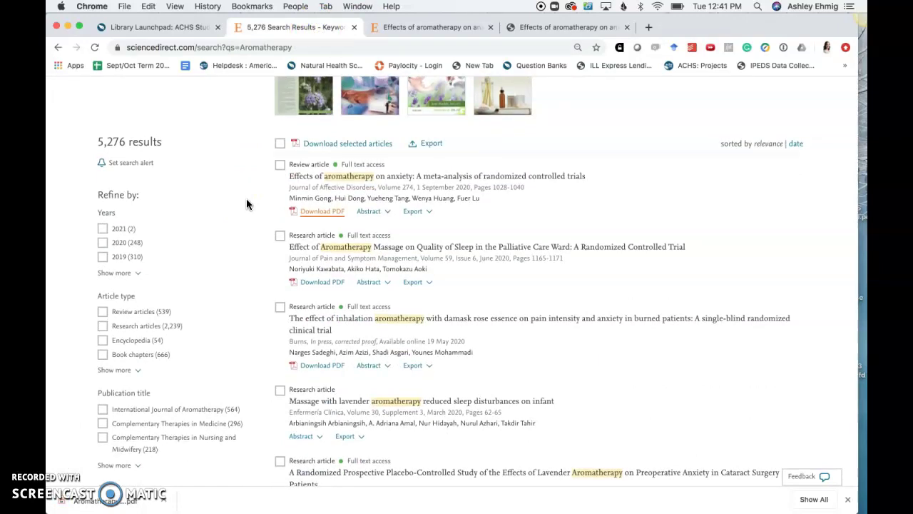
click(279, 165)
click(280, 236)
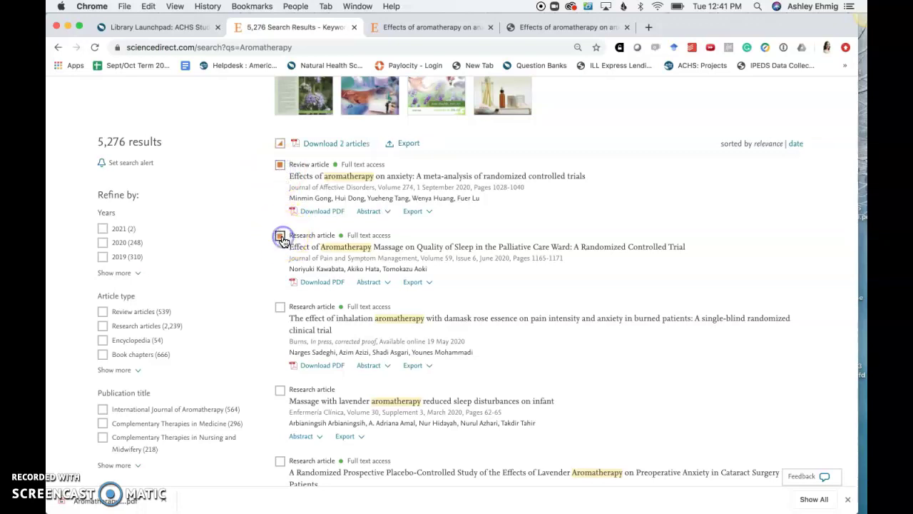
click(281, 307)
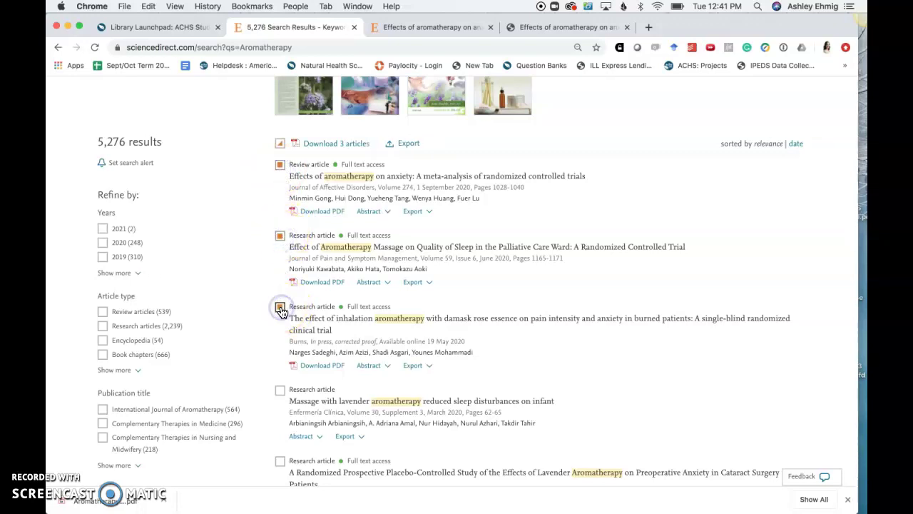
click(332, 147)
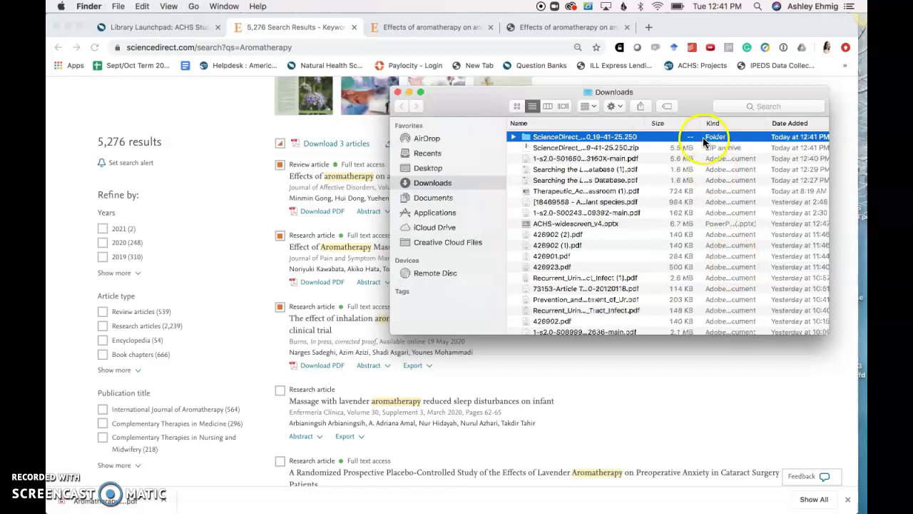
Confirm the 5.5 MB ScienceDirect_articles zip is in Downloads, then close Finder.
click(537, 137)
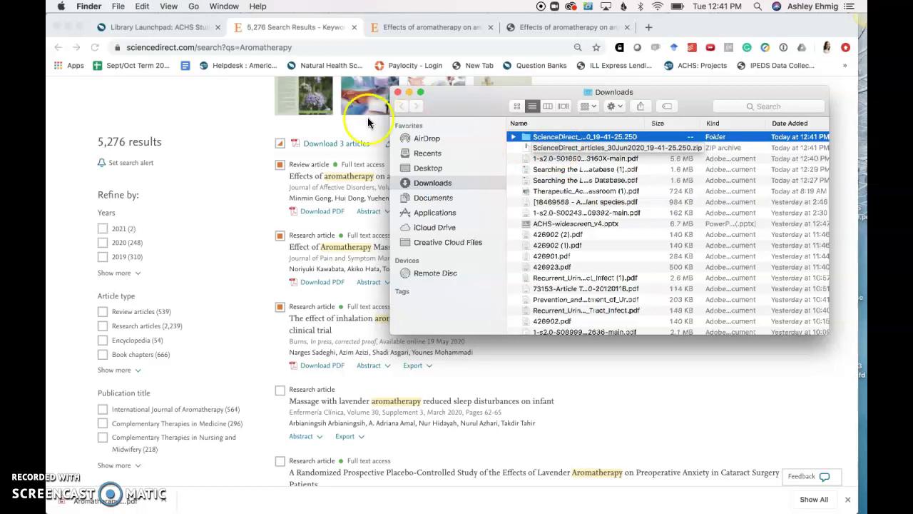
click(391, 94)
click(397, 93)
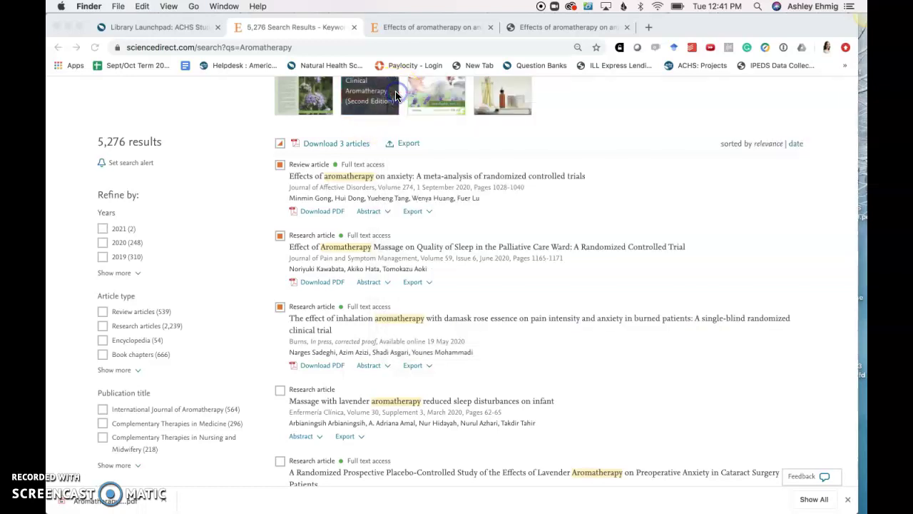
scroll(631, 200, up, 5)
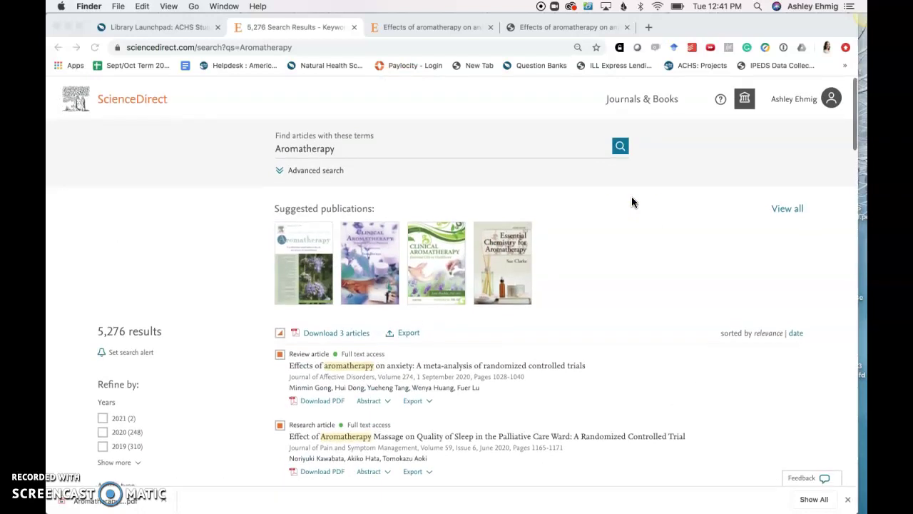